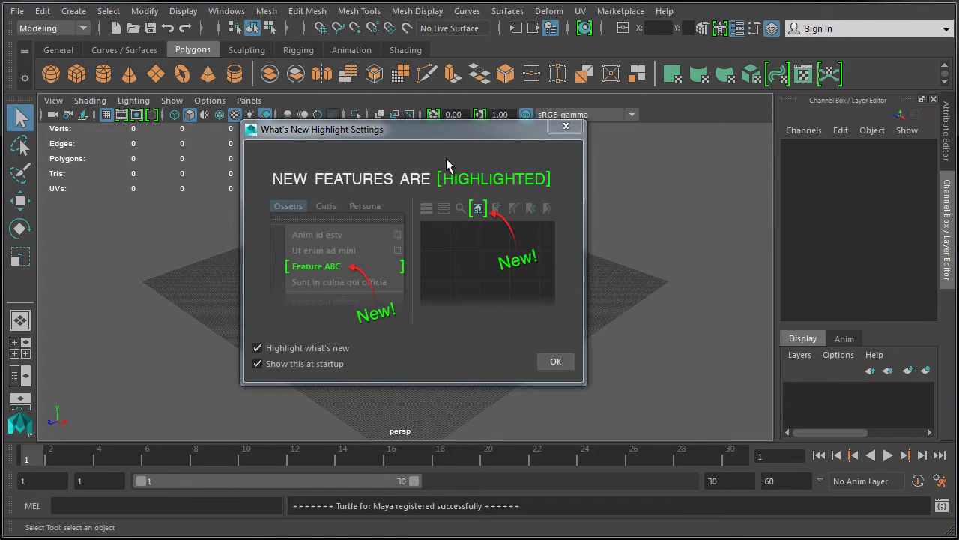
Step: Close the What's New Highlight Settings notice to reveal the empty grid scene
click(571, 127)
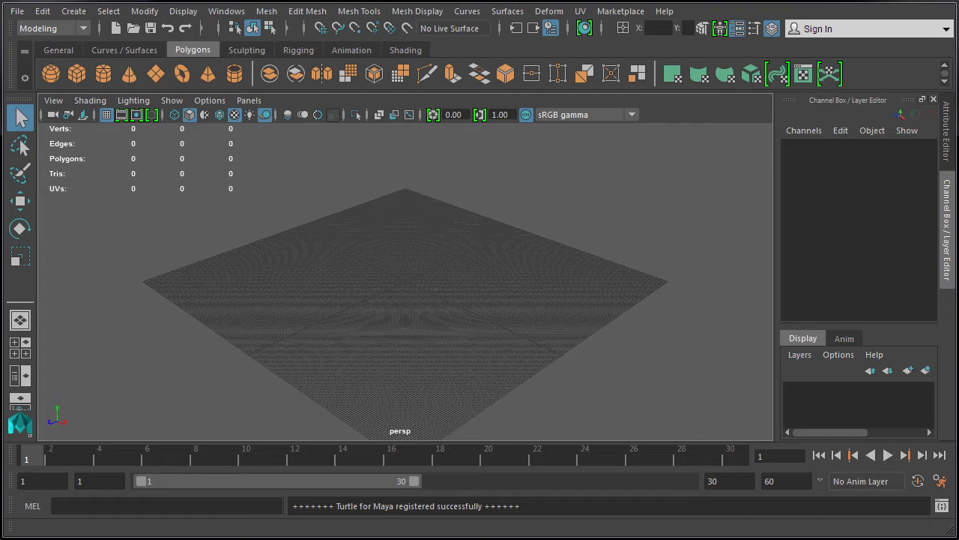
Step: From the File menu's Project Window, start a new project with default folder names
click(14, 12)
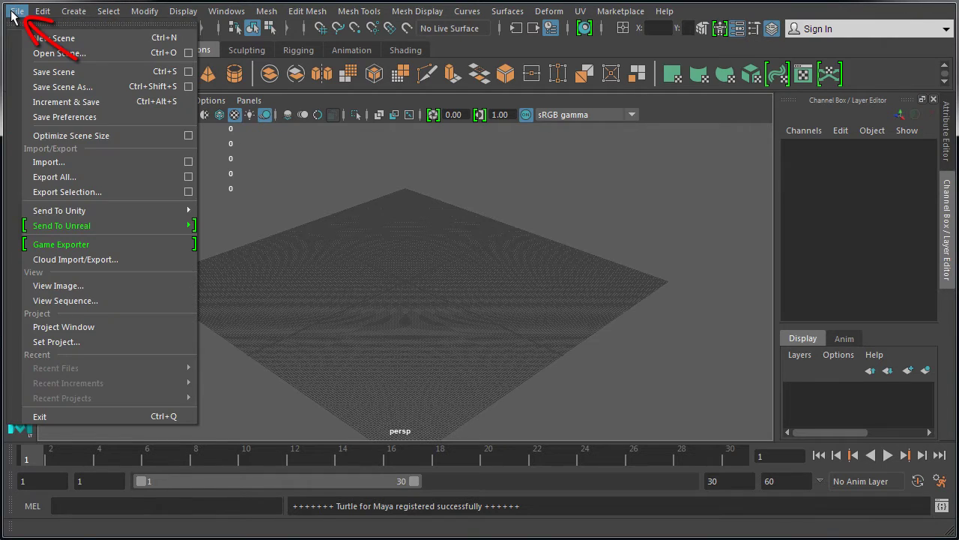
click(88, 328)
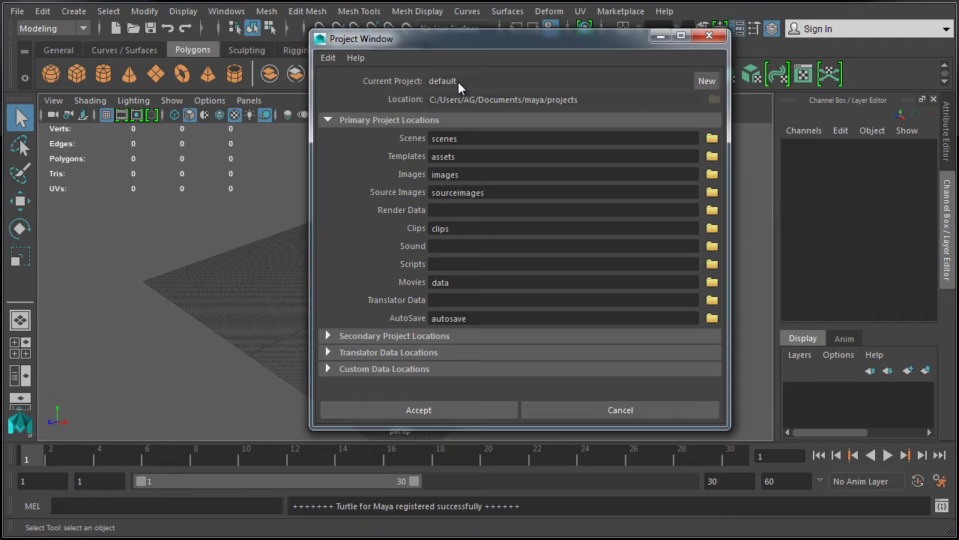
click(708, 82)
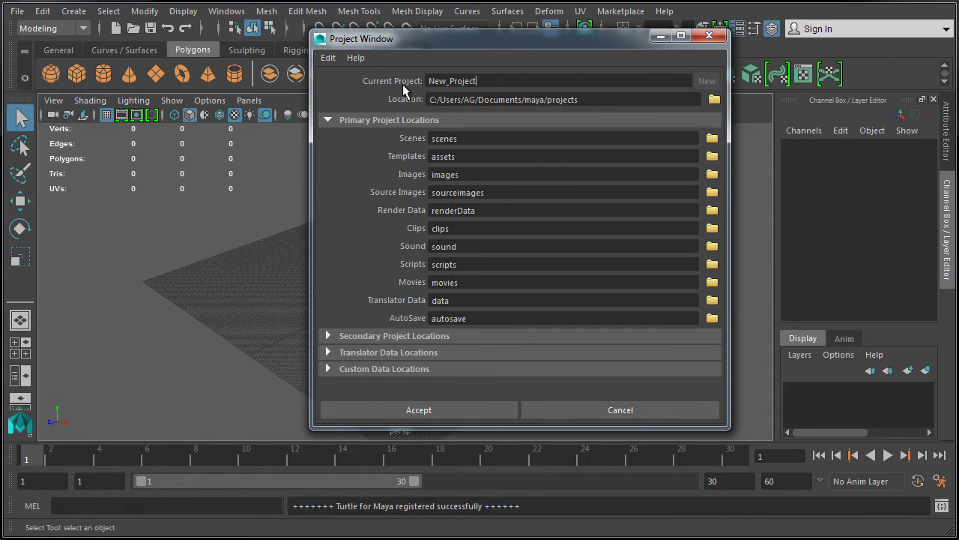
Step: Replace the placeholder project name with MyFirstProject, with no spaces
drag(493, 81, 421, 81)
text(MyFirstProject)
click(442, 81)
key(BackSpace)
text(_)
key(BackSpace)
Step: Set the project location to the Maya-Projects folder under E:\...\PROJECTS
click(714, 99)
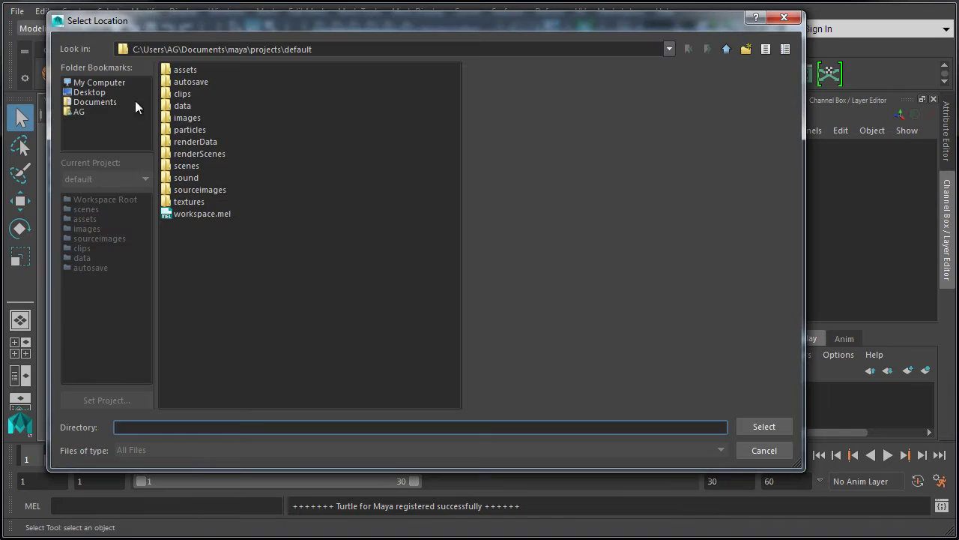
click(105, 83)
double_click(206, 93)
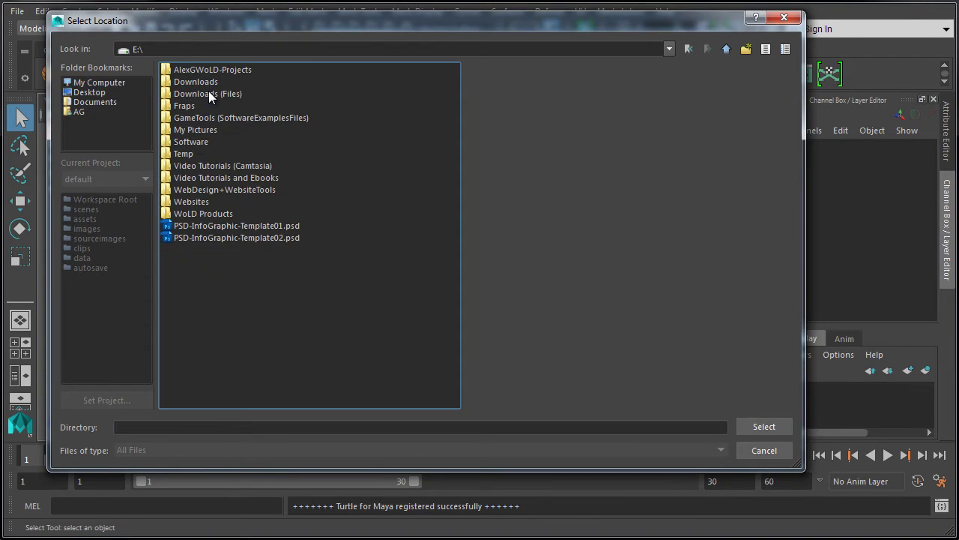
double_click(204, 69)
double_click(202, 94)
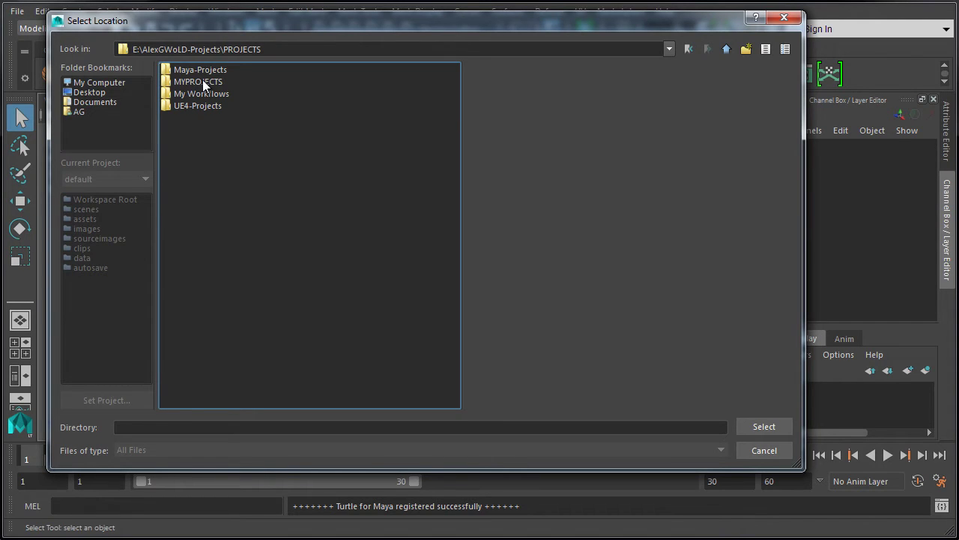
double_click(204, 69)
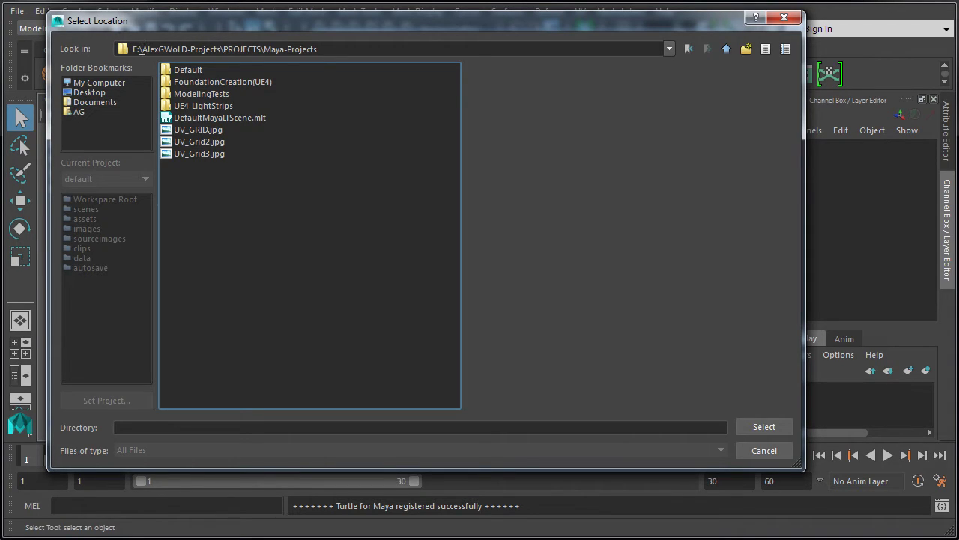
click(775, 428)
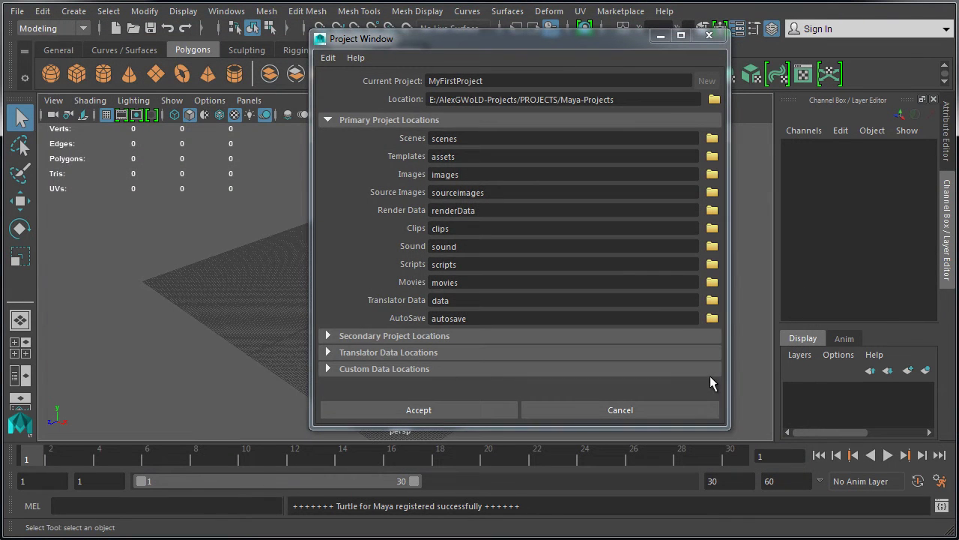
click(431, 100)
drag(461, 98, 653, 94)
click(572, 80)
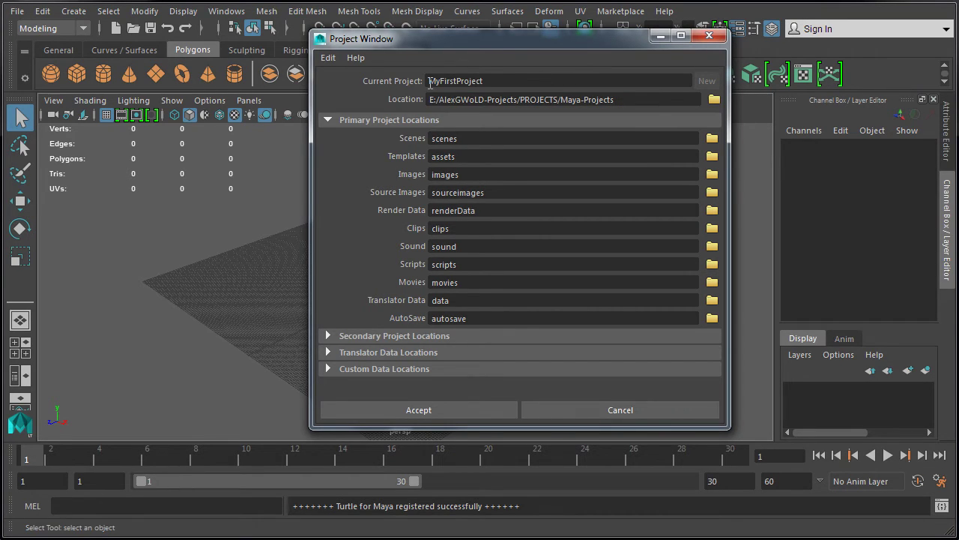
drag(430, 82, 502, 80)
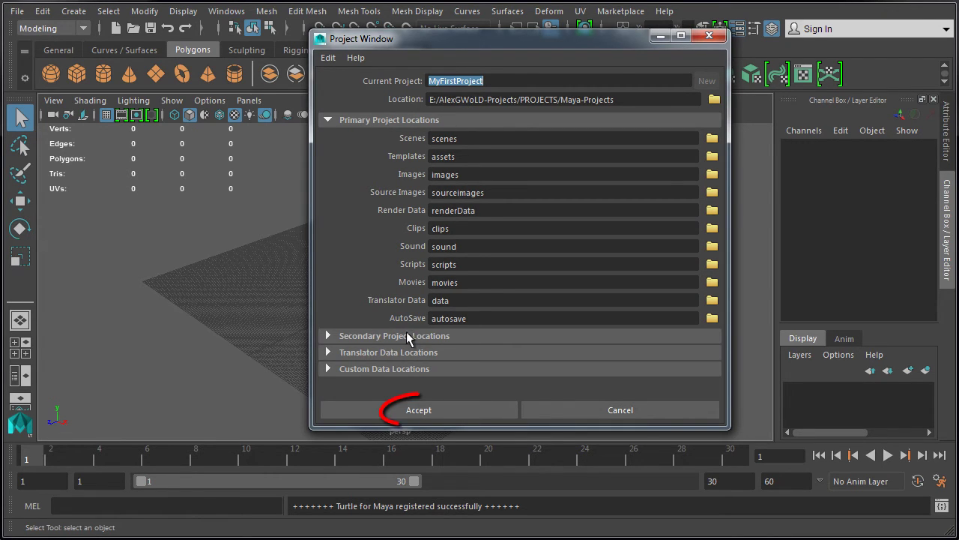
Step: Accept to create MyFirstProject, then inspect its subfolders and workspace.mel in Explorer
click(420, 411)
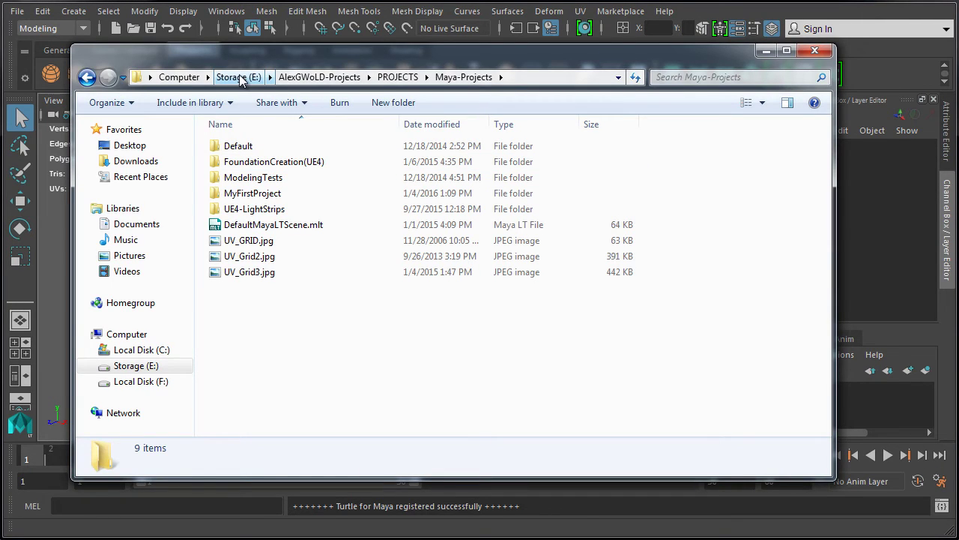
click(547, 81)
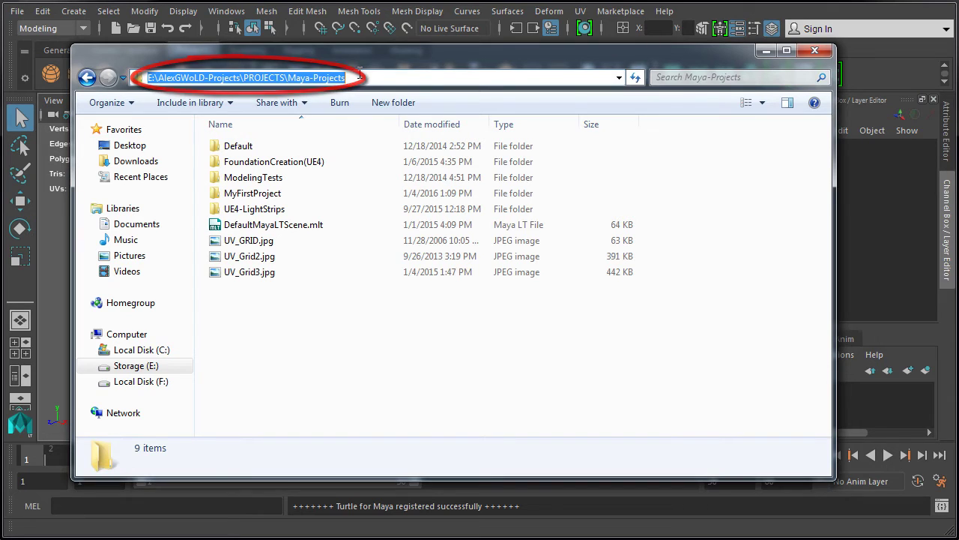
double_click(233, 195)
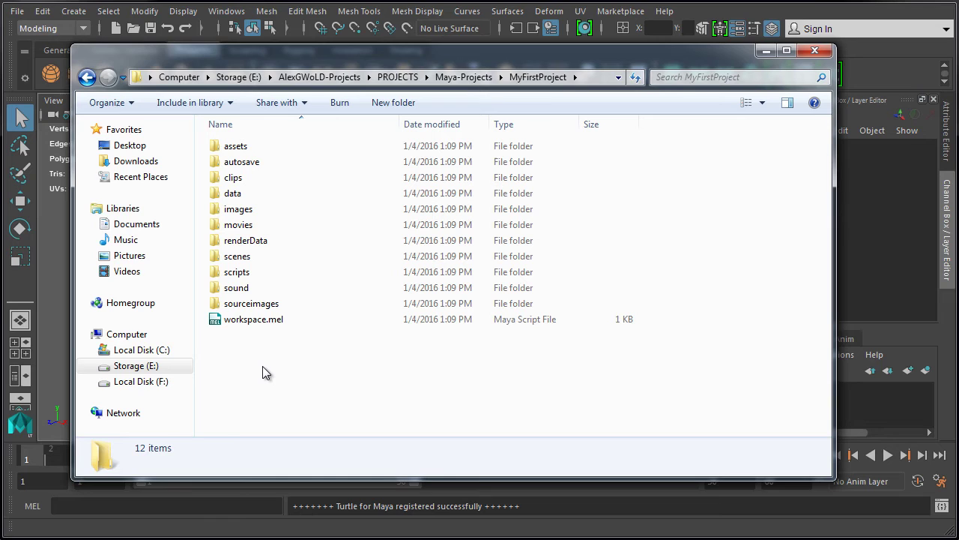
click(461, 77)
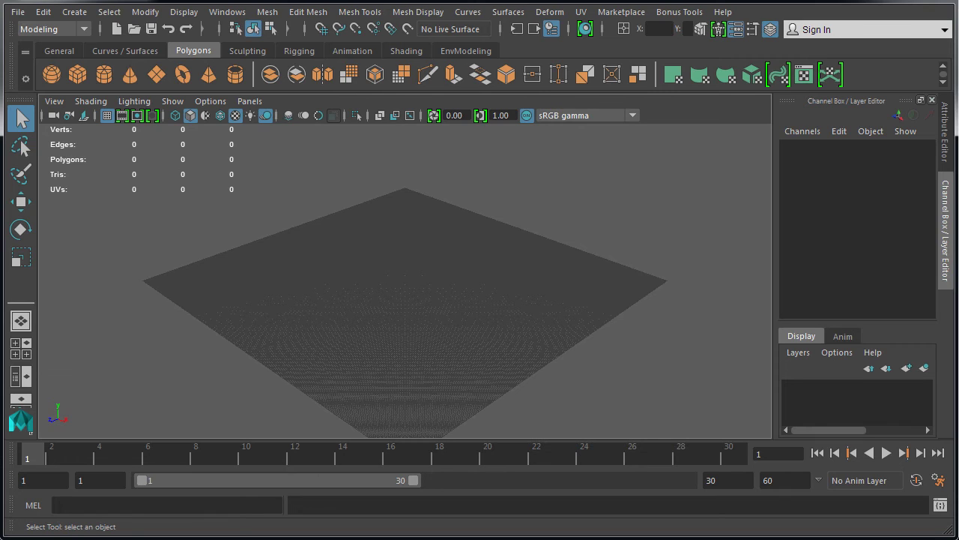
Step: Use Set Project to pick the ModelingTests folder and make it current
click(17, 16)
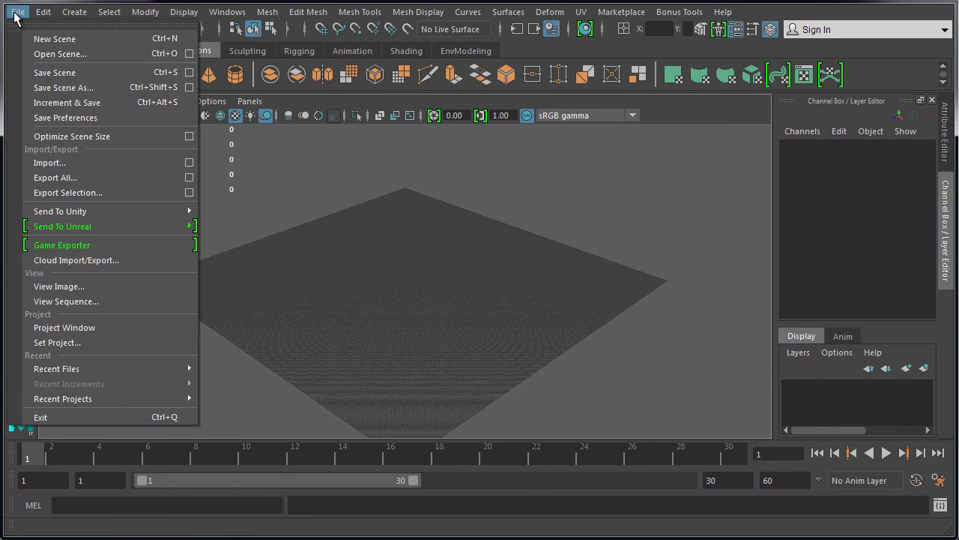
click(79, 341)
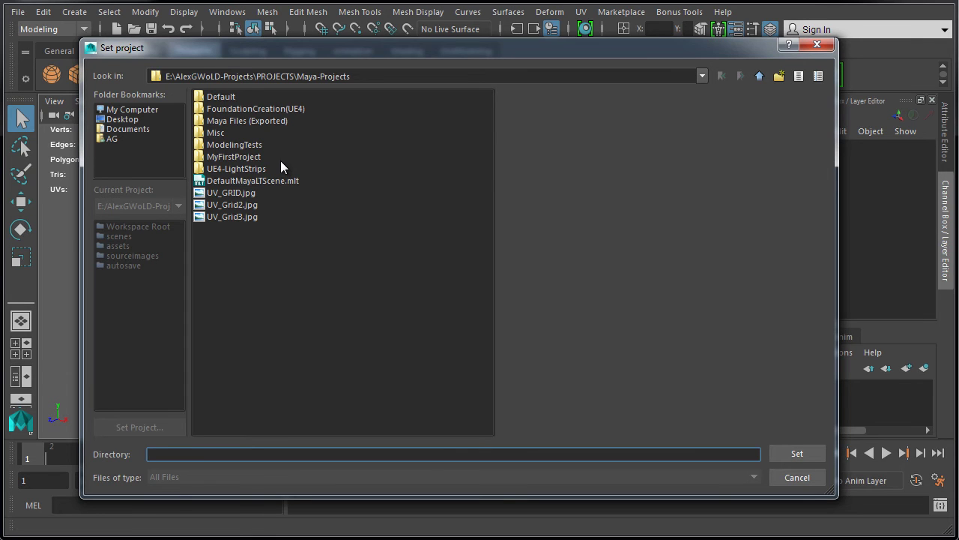
click(249, 146)
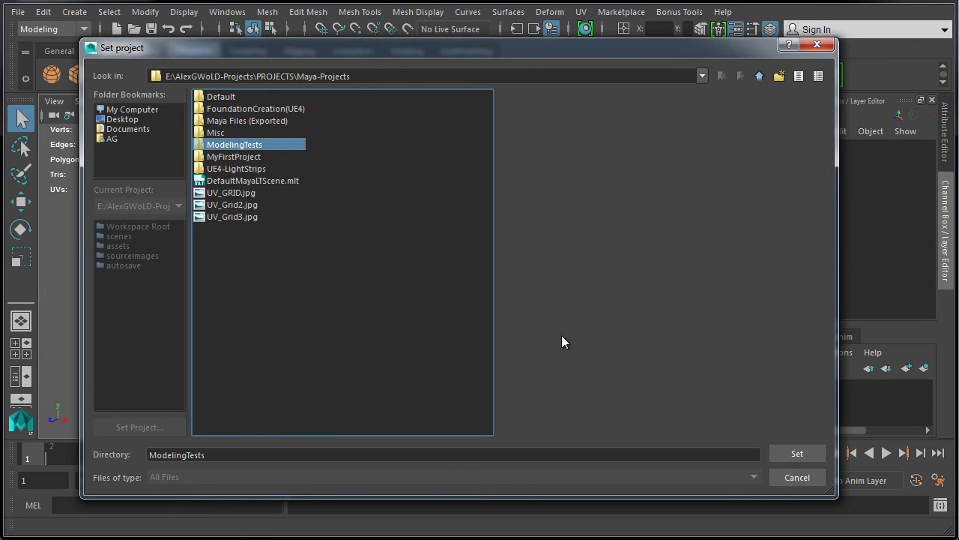
click(808, 453)
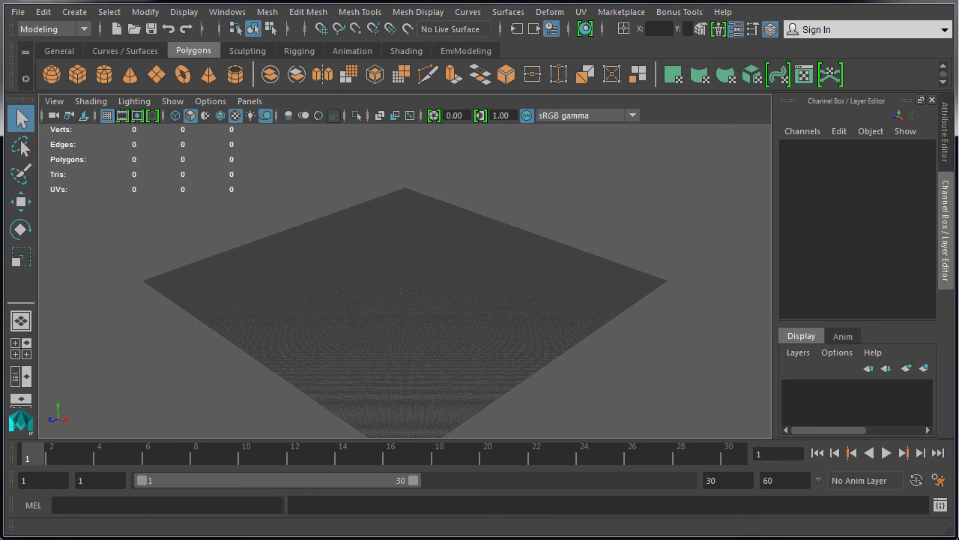
click(17, 12)
click(47, 54)
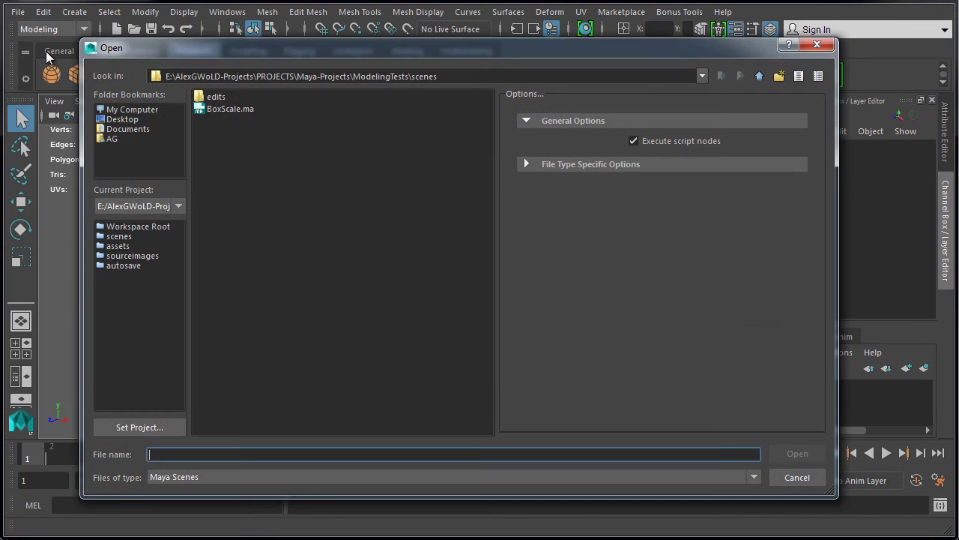
click(458, 77)
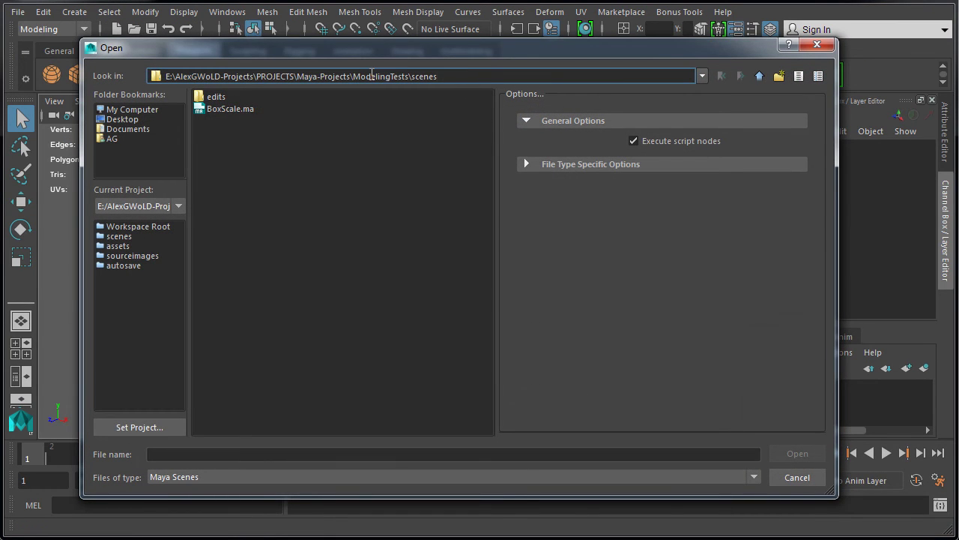
double_click(378, 76)
drag(412, 76, 471, 76)
click(817, 44)
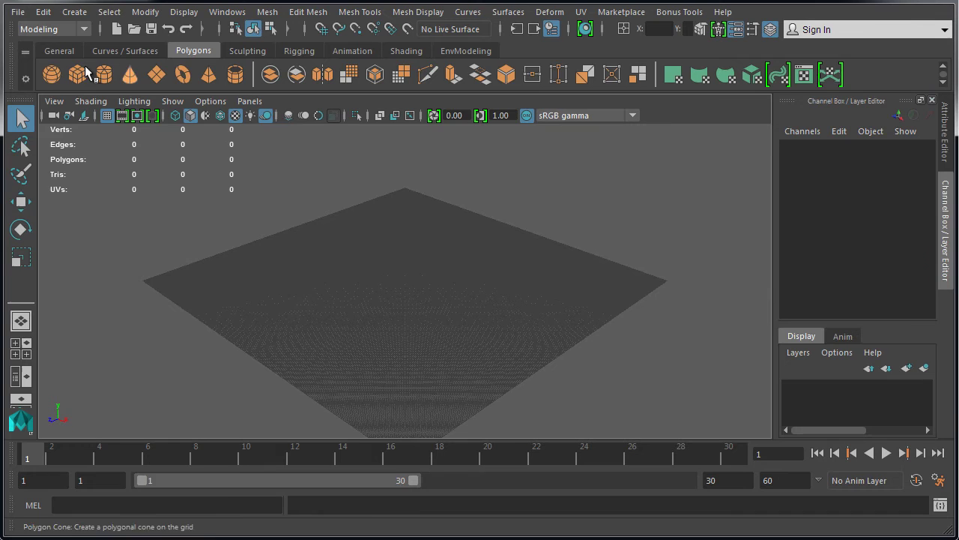
Step: Use Set Project to pick the MyFirstProject folder and make it current
click(17, 12)
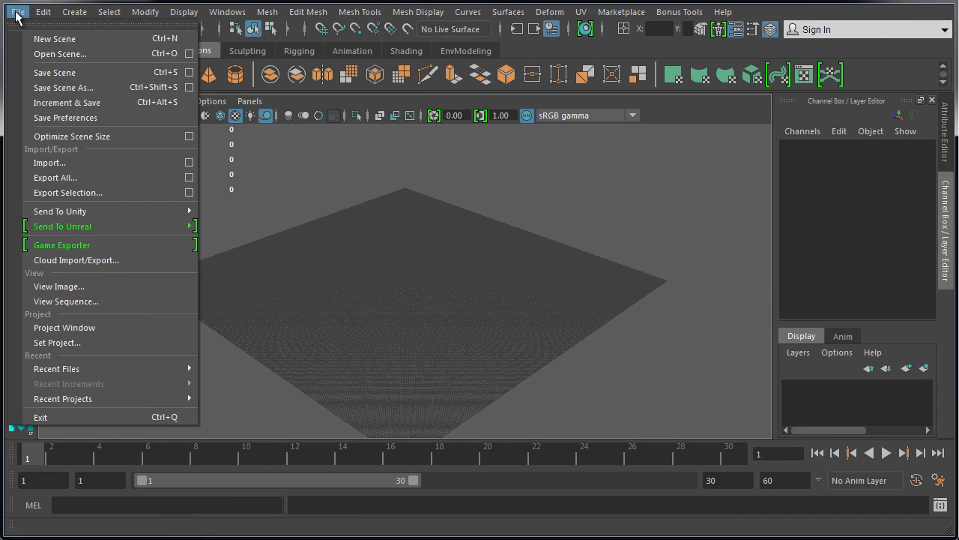
click(81, 343)
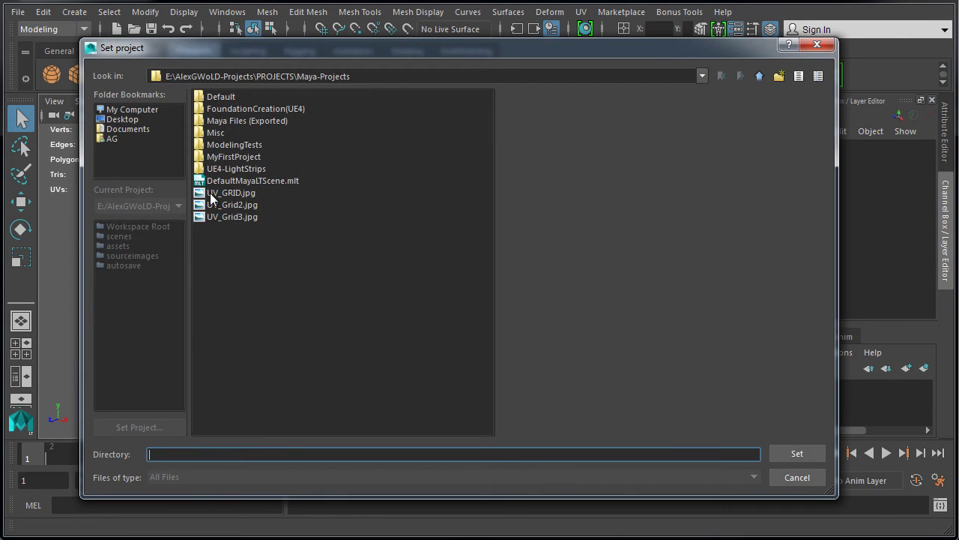
click(232, 157)
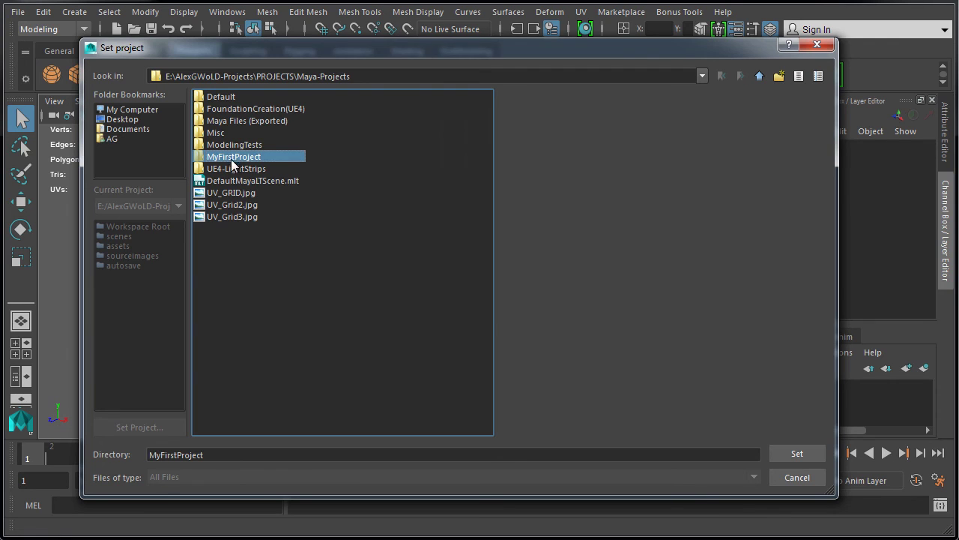
click(798, 453)
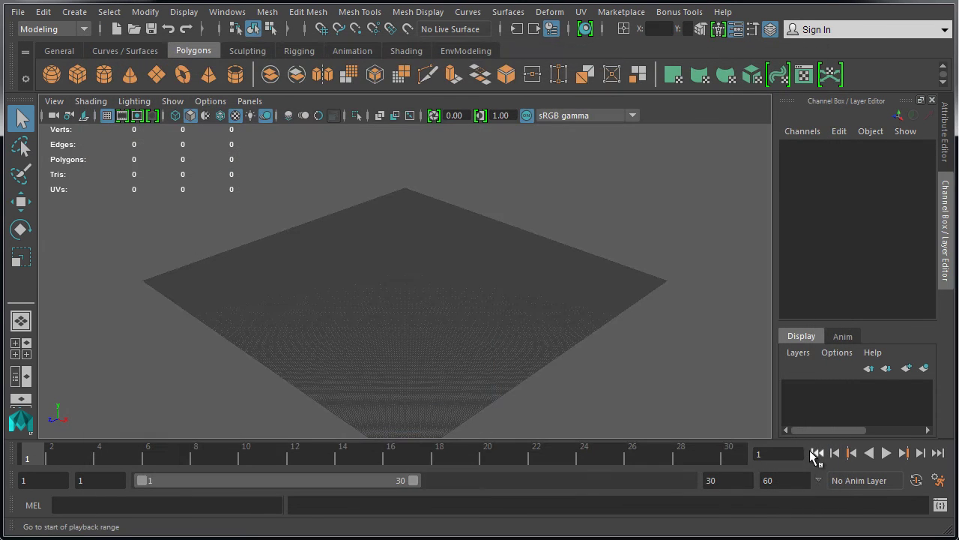
Step: Confirm Open Scene now browses MyFirstProject's scenes folder, then close the dialog
click(19, 12)
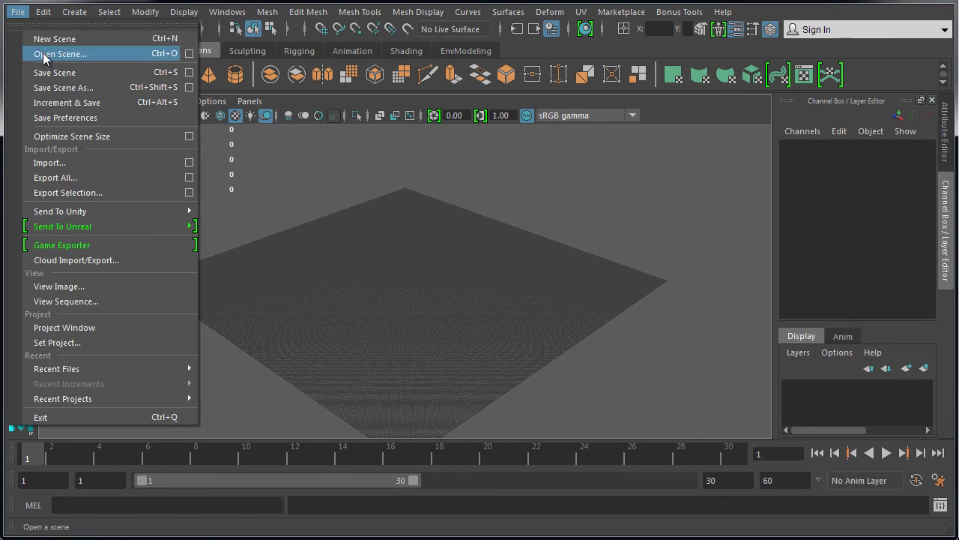
click(44, 54)
click(817, 45)
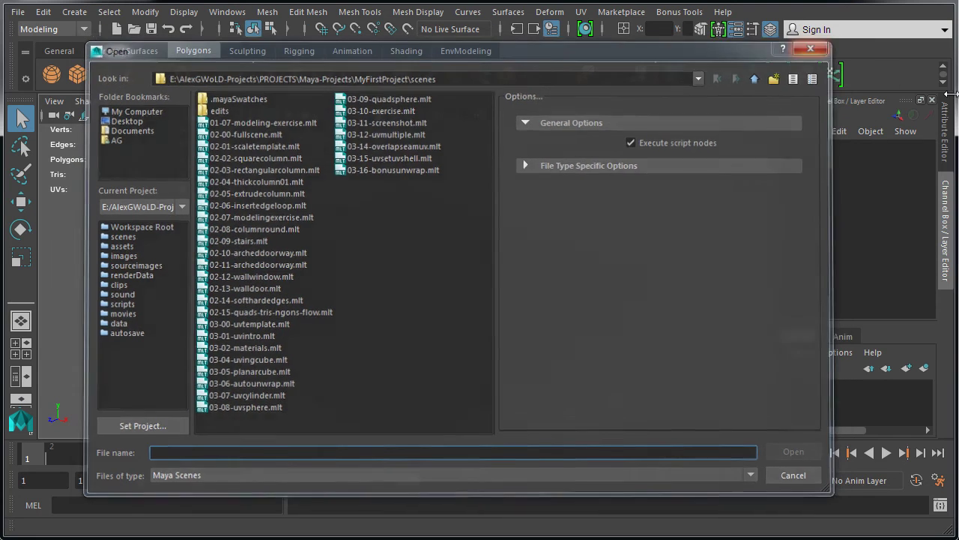